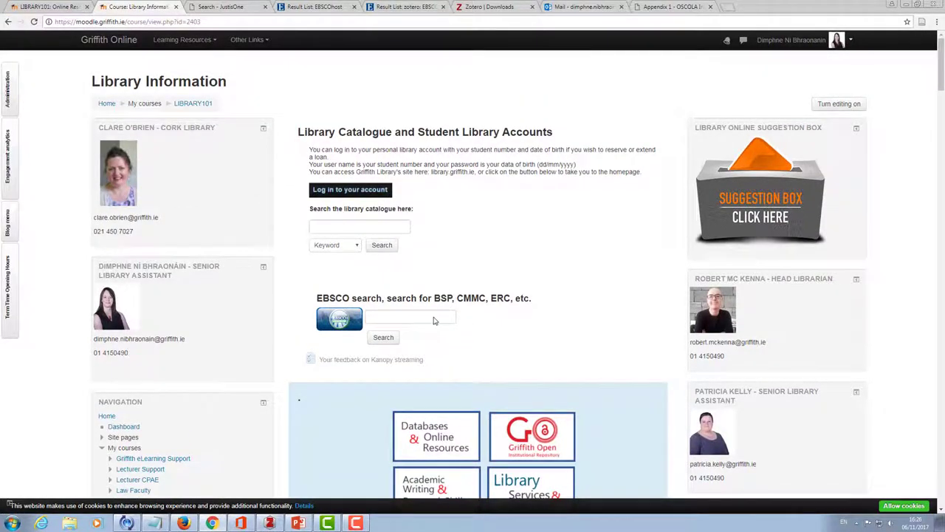
Open the PDF full text of "Teaching, Learning, and Collaborating in the Cloud" from the EBSCOhost results for zotero.
{"action": "left_click", "coordinate": [384, 338]}
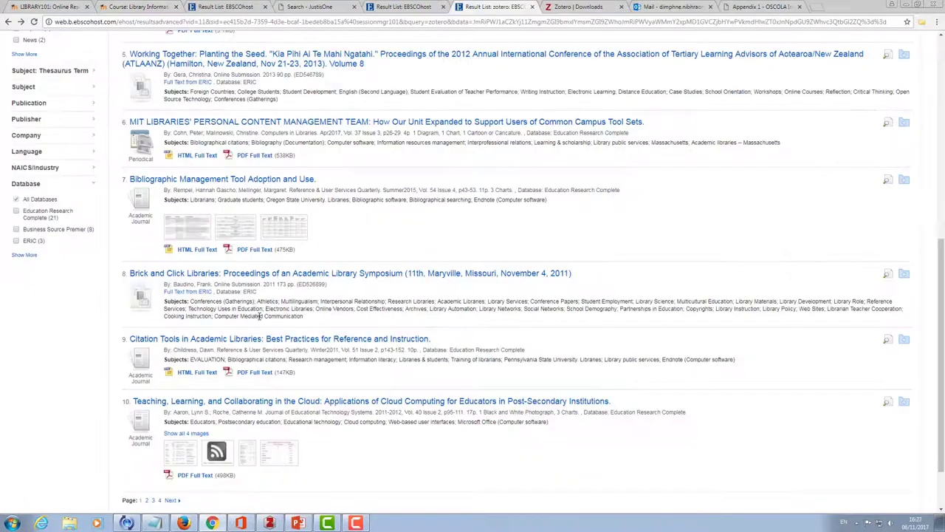
{"action": "scroll", "coordinate": [245, 374], "scroll_direction": "down", "scroll_amount": 1}
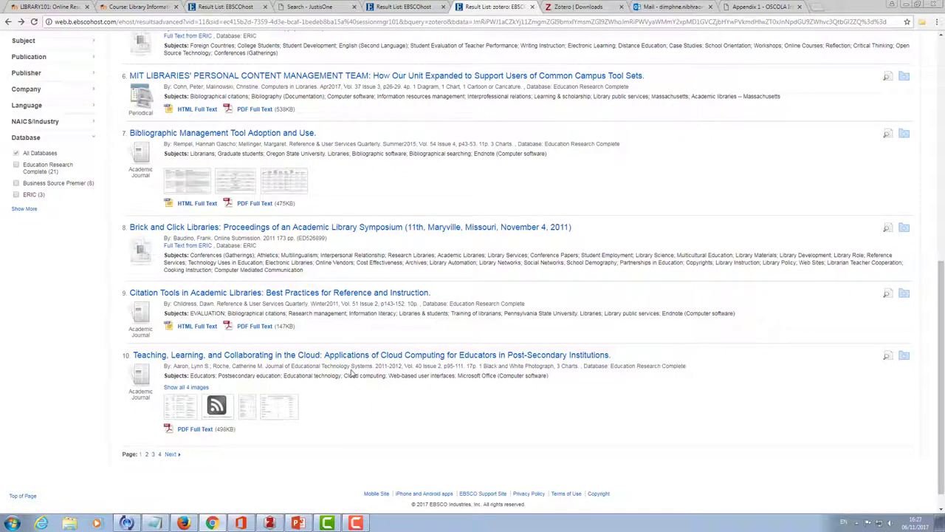
{"action": "scroll", "coordinate": [353, 374], "scroll_direction": "up", "scroll_amount": 1}
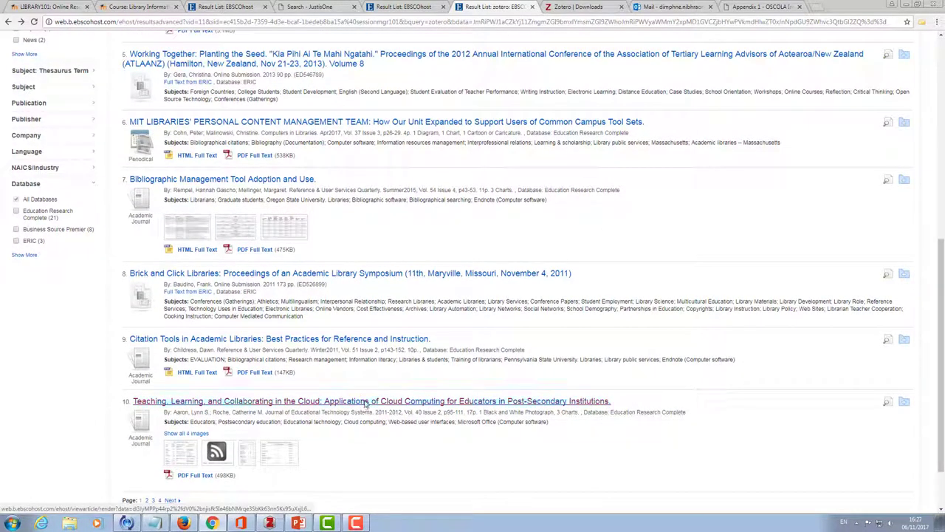
{"action": "left_click", "coordinate": [364, 400]}
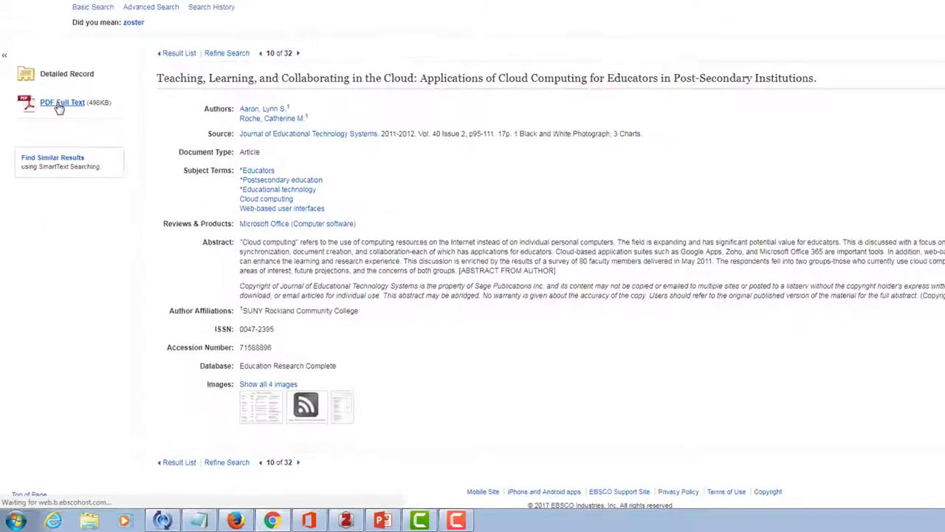
{"action": "left_click", "coordinate": [58, 108]}
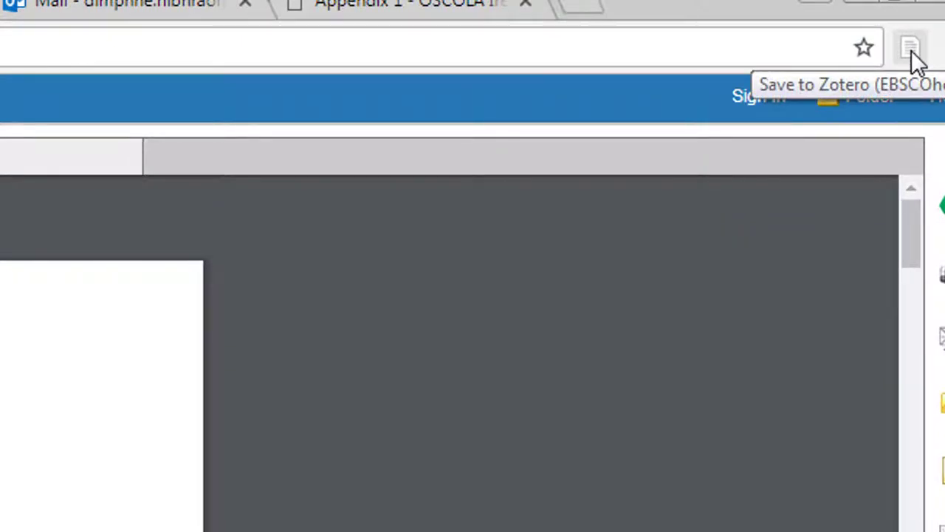
Save the article to Zotero, then switch to the Zotero library and check the full-text attachment under the new entry.
{"action": "left_click", "coordinate": [915, 62]}
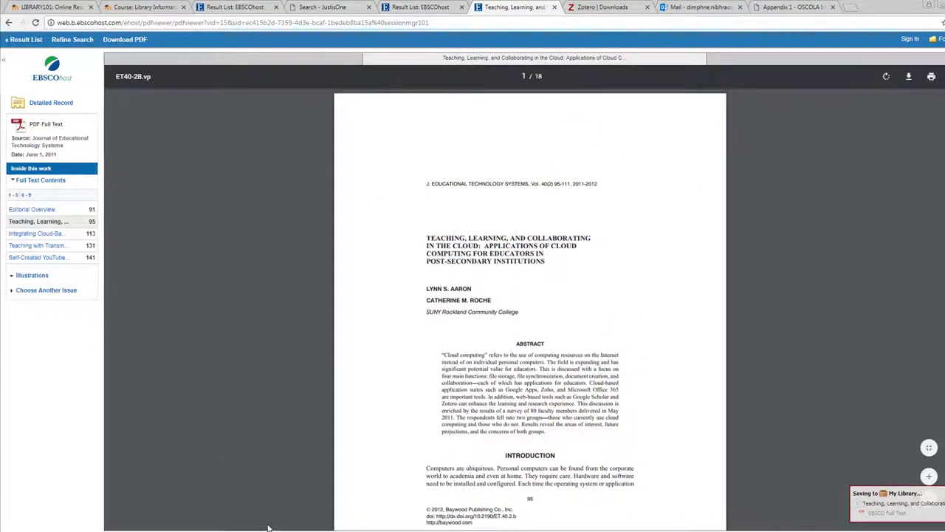
{"action": "left_click", "coordinate": [289, 522]}
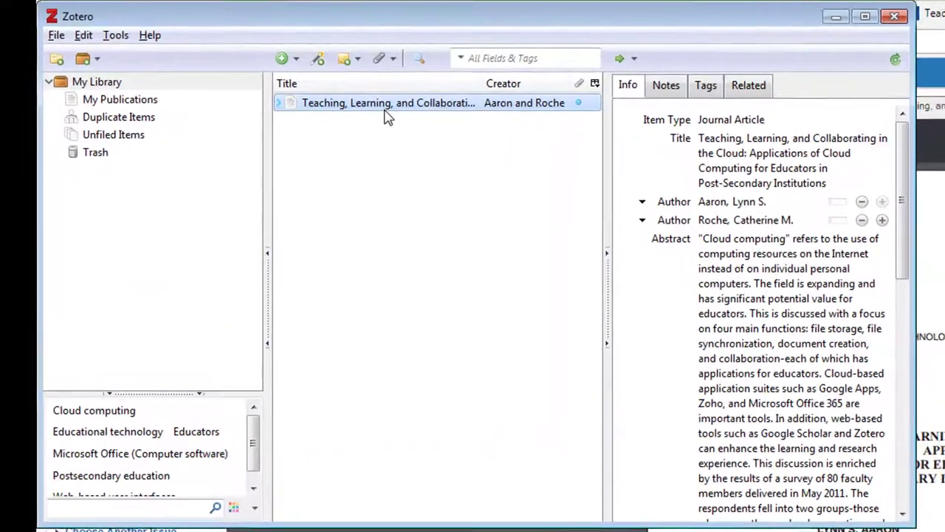
{"action": "left_click", "coordinate": [282, 105]}
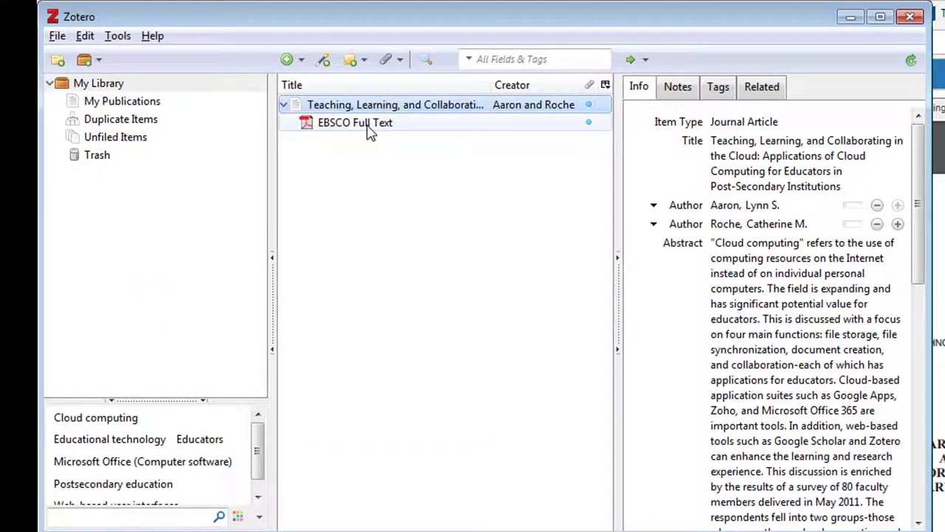
{"action": "left_click", "coordinate": [283, 105]}
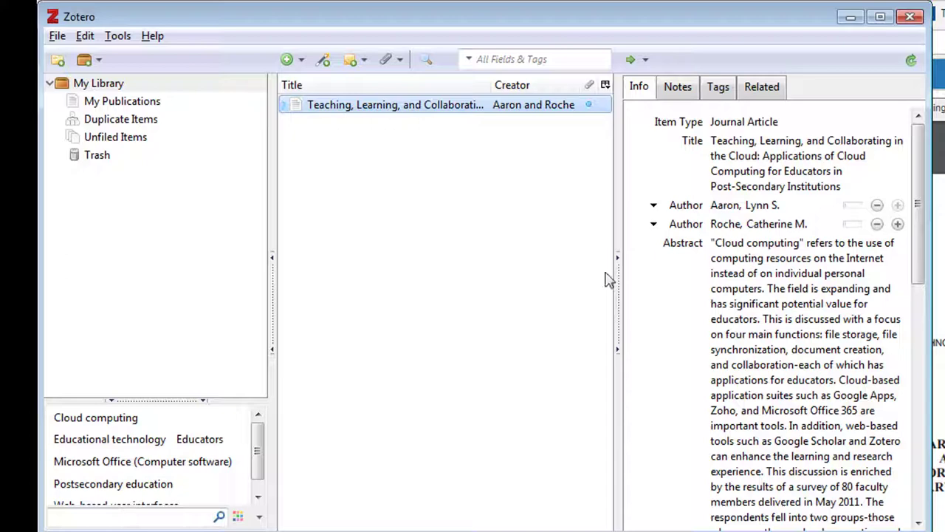
Add a note reading "Zotero demo" to the "Teaching, Learning, and Collaborating in the Cloud" entry.
{"action": "left_click", "coordinate": [688, 87]}
{"action": "left_click", "coordinate": [723, 121]}
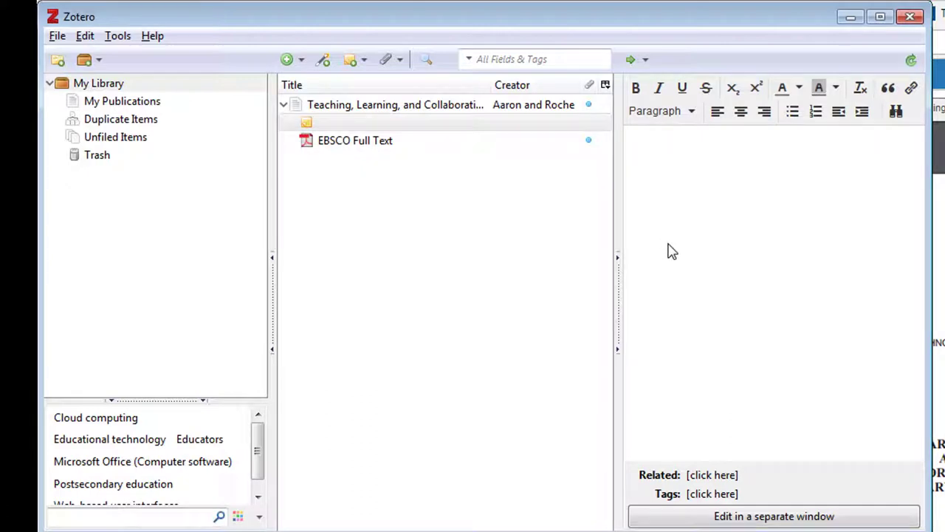
{"action": "type", "text": "Zotero not"}
{"action": "key", "text": "BackSpace"}
{"action": "key", "text": "BackSpace"}
{"action": "key", "text": "BackSpace"}
{"action": "type", "text": "demo"}
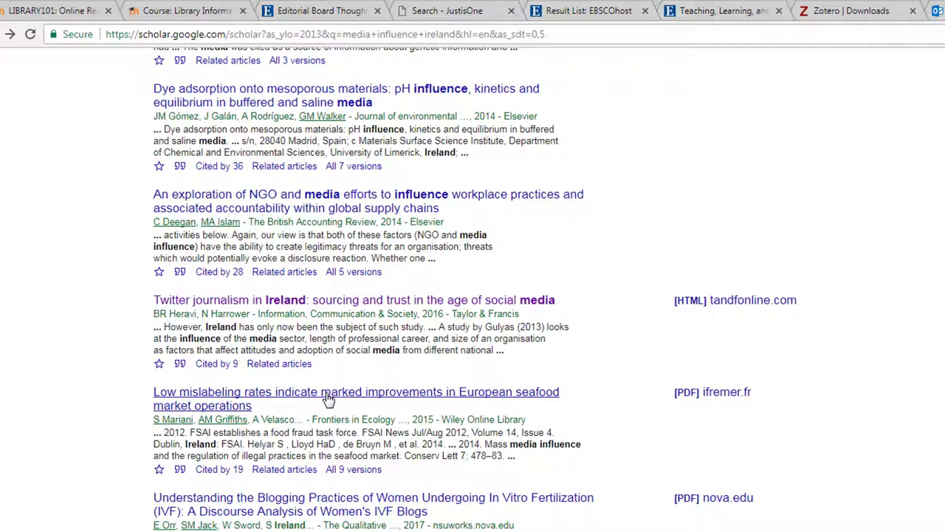
Save the Google Scholar article "Low mislabeling rates indicate marked improvements in European seafood market operations" to Zotero and expand the other entries' attachments.
{"action": "left_click", "coordinate": [328, 399]}
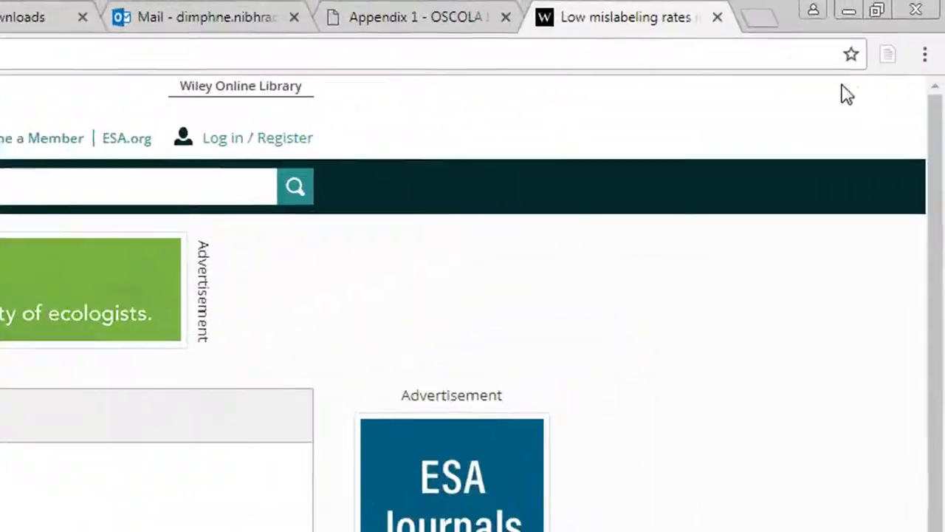
{"action": "left_click", "coordinate": [919, 28]}
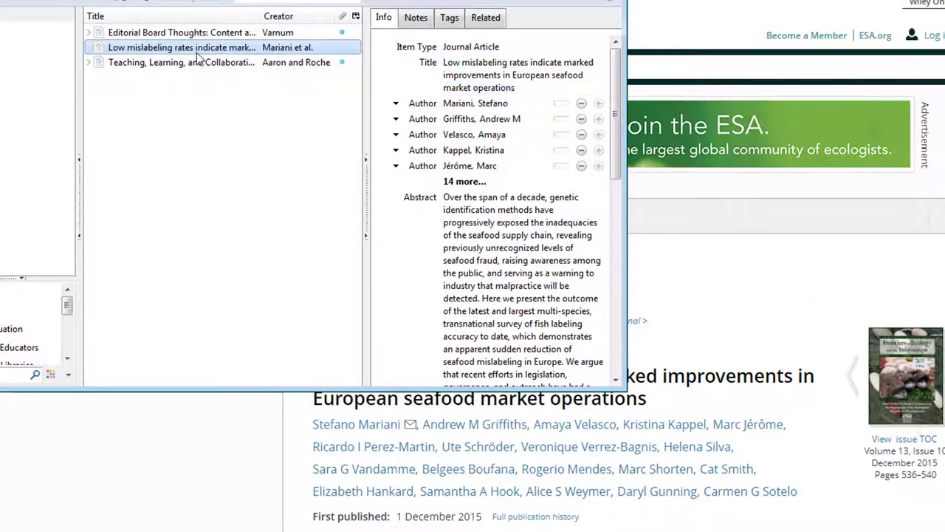
{"action": "left_click", "coordinate": [88, 62]}
{"action": "left_click", "coordinate": [88, 33]}
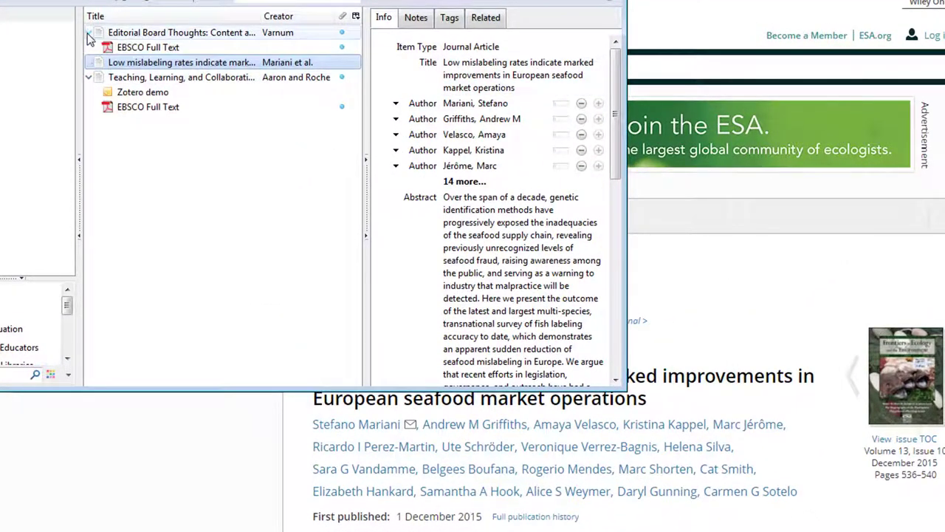
{"action": "left_click", "coordinate": [533, 86]}
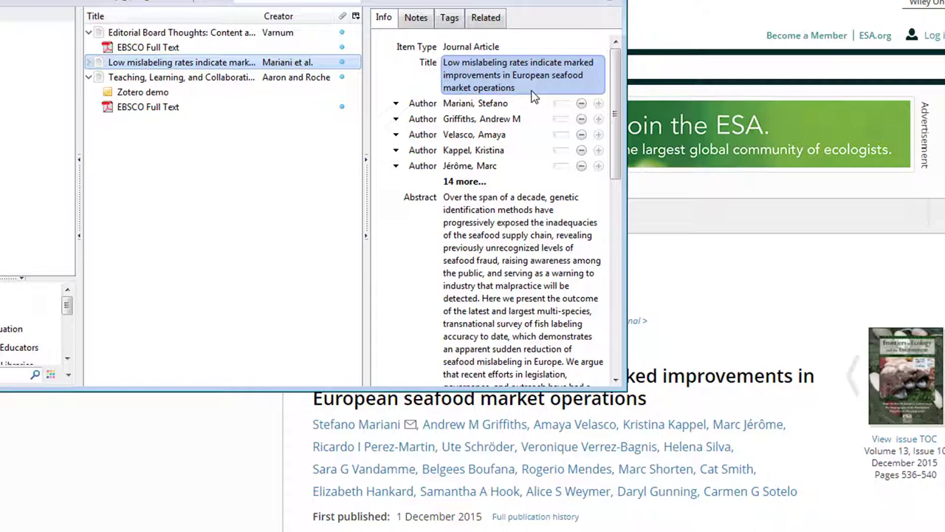
{"action": "key", "text": "Return"}
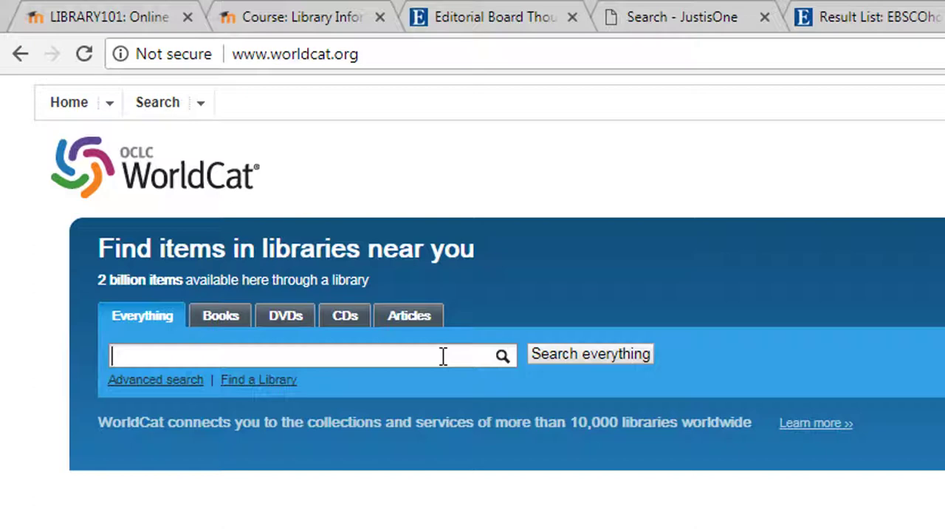
Search everything on WorldCat for "contract law in ireland".
{"action": "type", "text": "contract law in ireland"}
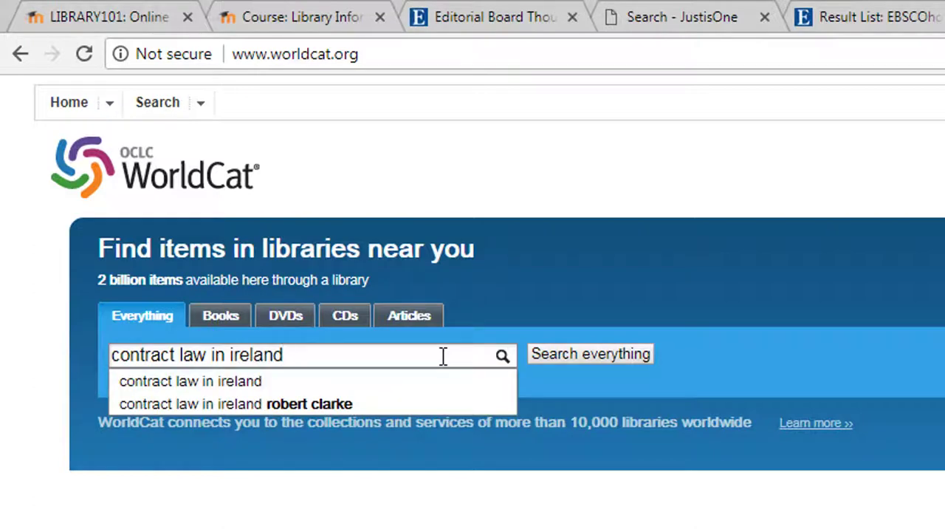
{"action": "left_click", "coordinate": [255, 386]}
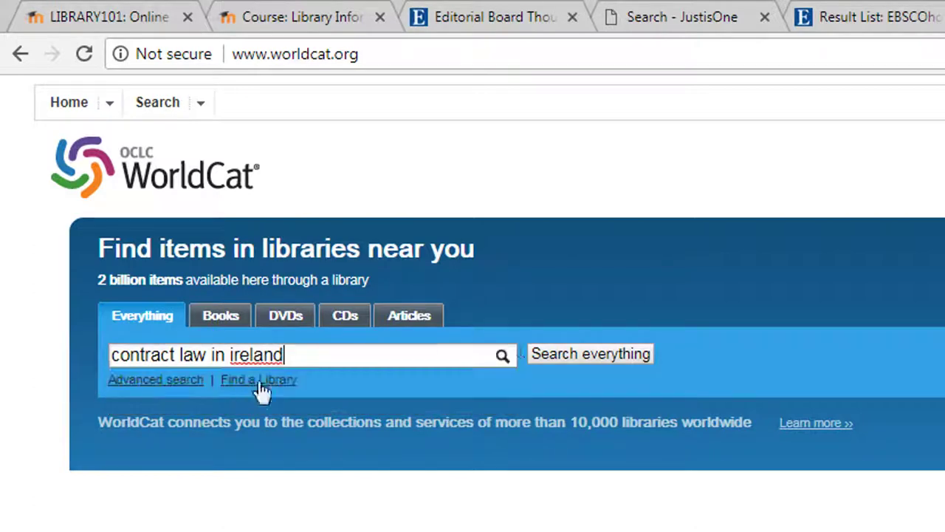
{"action": "left_click", "coordinate": [594, 356]}
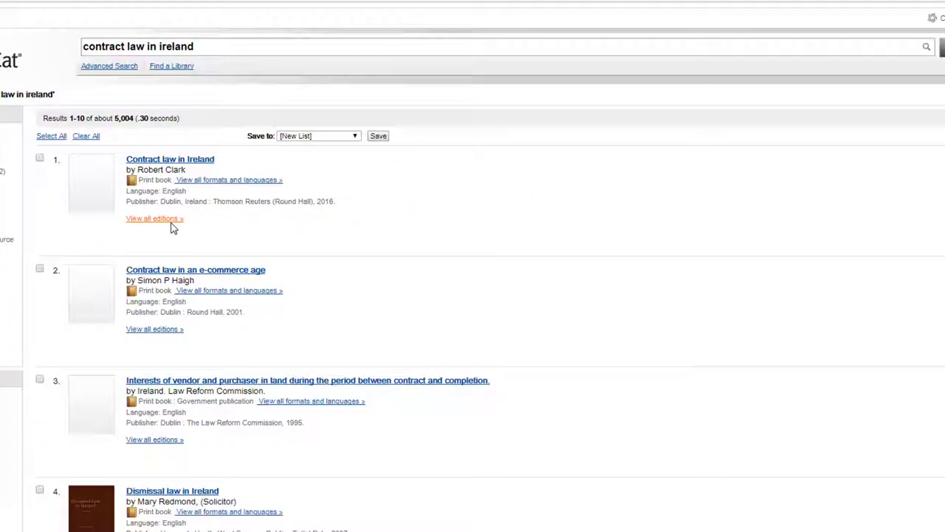
Open the 2013 seventh edition of "Contract law in Ireland" from the full edition list and save it to Zotero.
{"action": "left_click", "coordinate": [522, 459]}
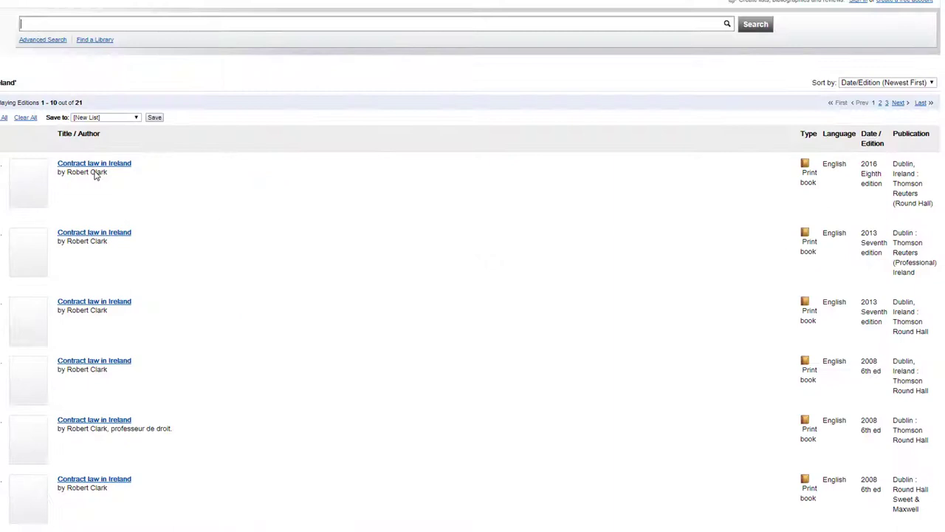
{"action": "left_click", "coordinate": [113, 235]}
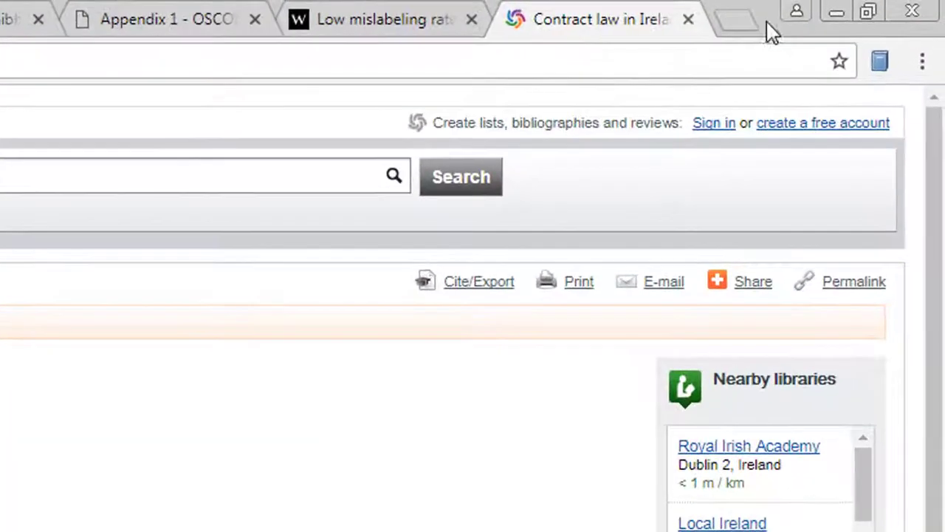
{"action": "left_click", "coordinate": [882, 62]}
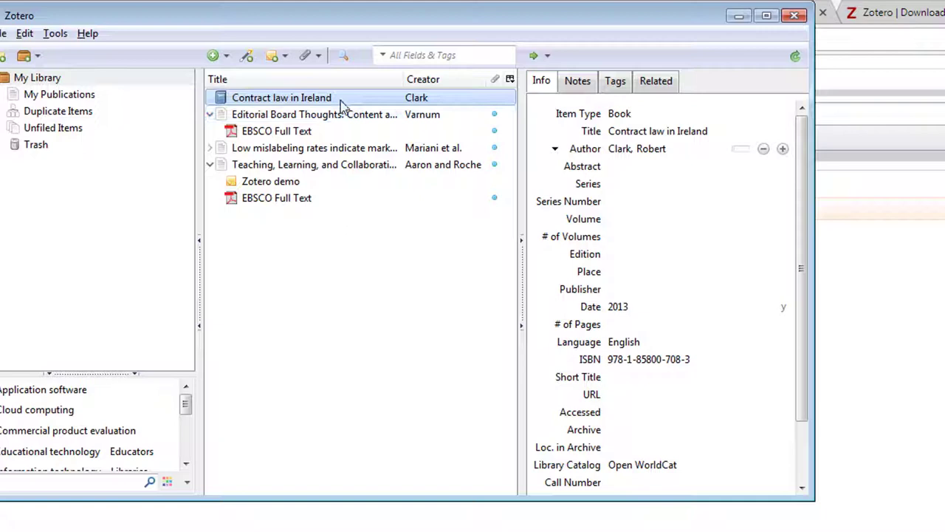
In Zotero, add a note to the "Contract law in Ireland" book with the lines "Chapter 10" and "page 19".
{"action": "left_click", "coordinate": [585, 87]}
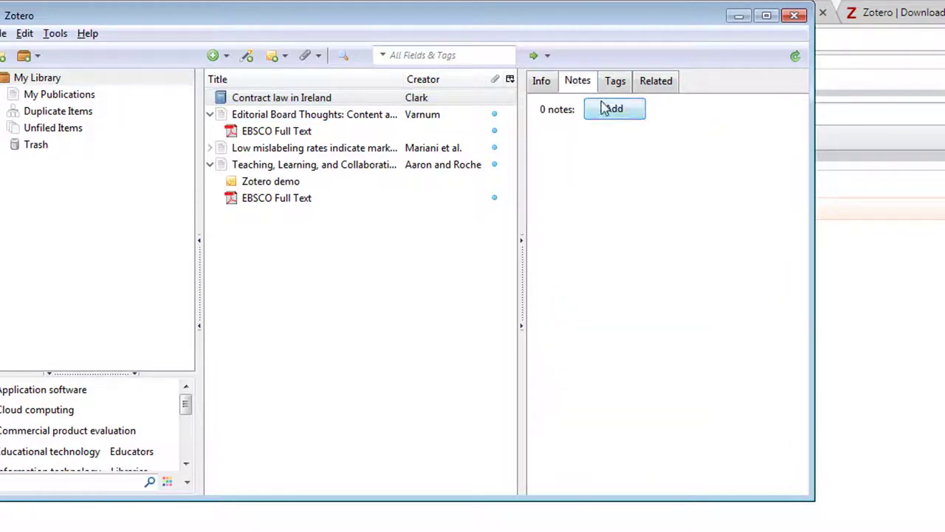
{"action": "left_click", "coordinate": [608, 109]}
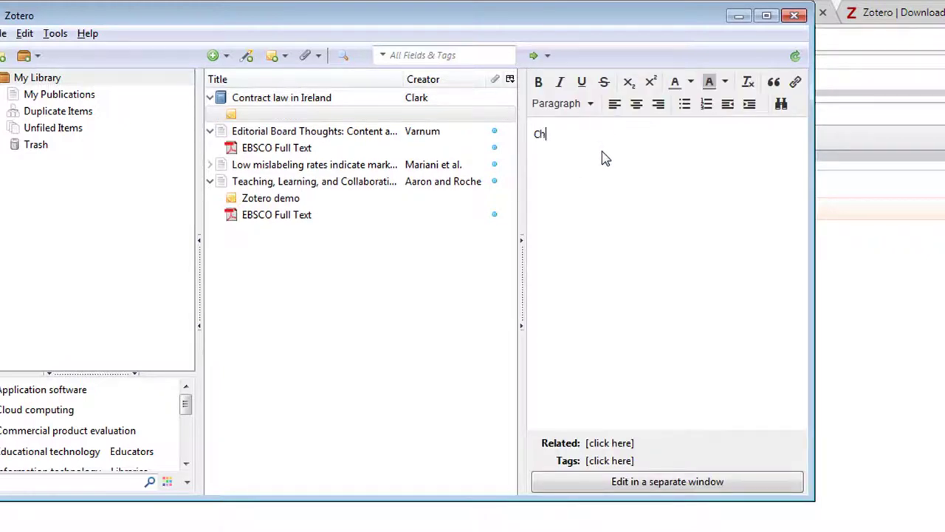
{"action": "type", "text": "Chapter"}
{"action": "key", "text": "BackSpace"}
{"action": "key", "text": "BackSpace"}
{"action": "type", "text": "ter 10 "}
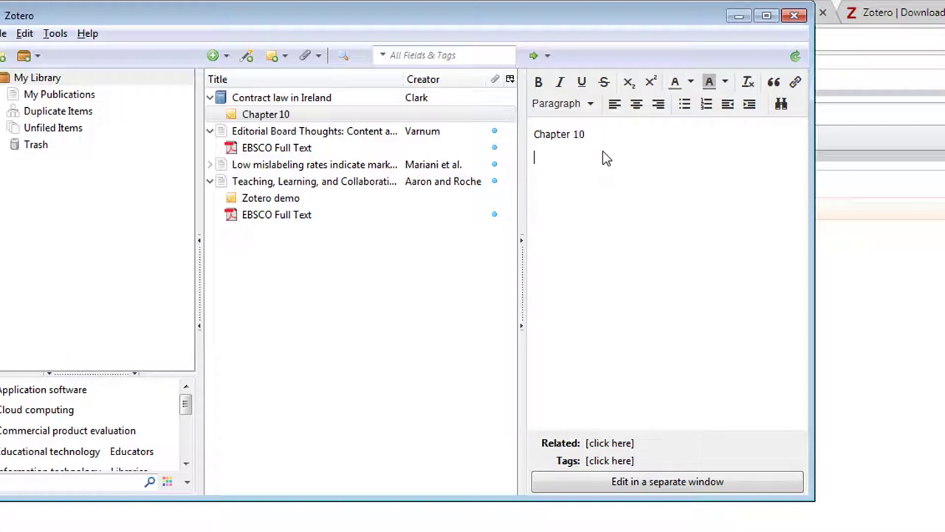
{"action": "type", "text": "page 19"}
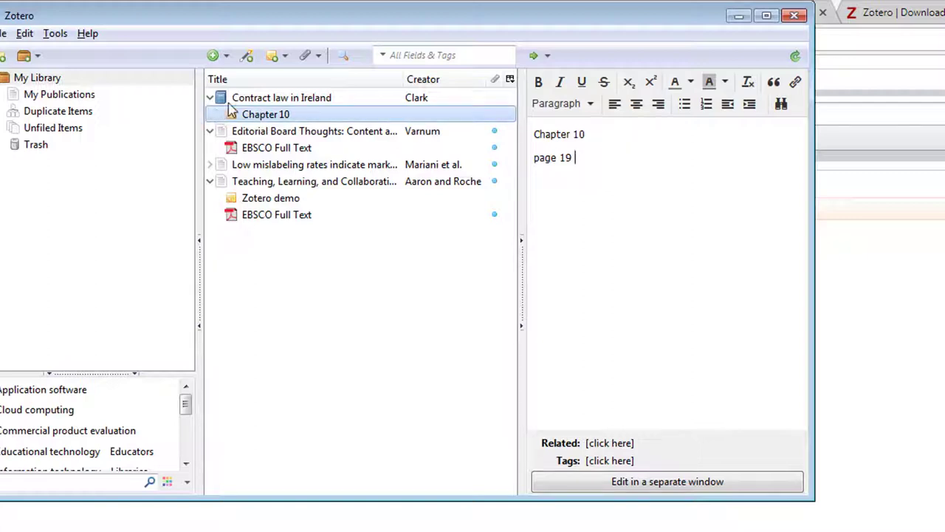
Review the bibliographic details and notes of the "Contract law in Ireland" entry.
{"action": "left_click", "coordinate": [257, 98]}
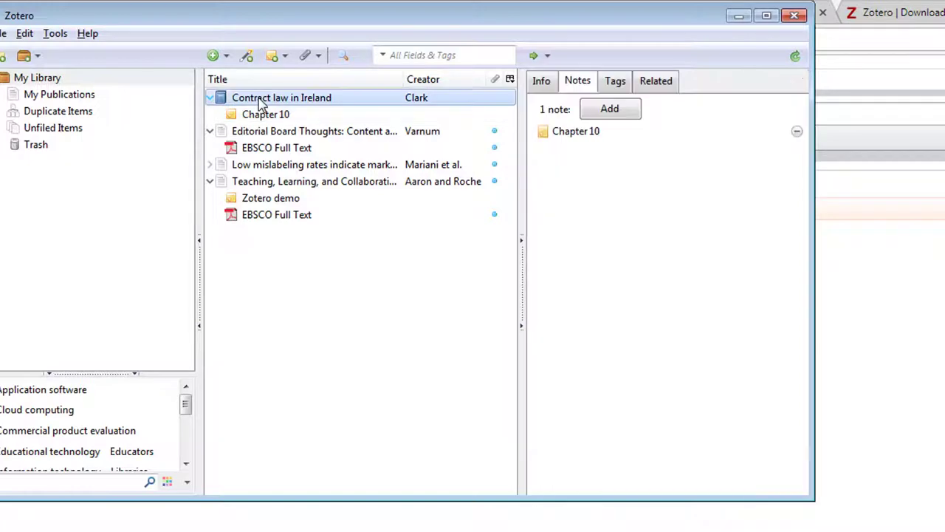
{"action": "left_click", "coordinate": [542, 81]}
{"action": "left_click", "coordinate": [578, 84]}
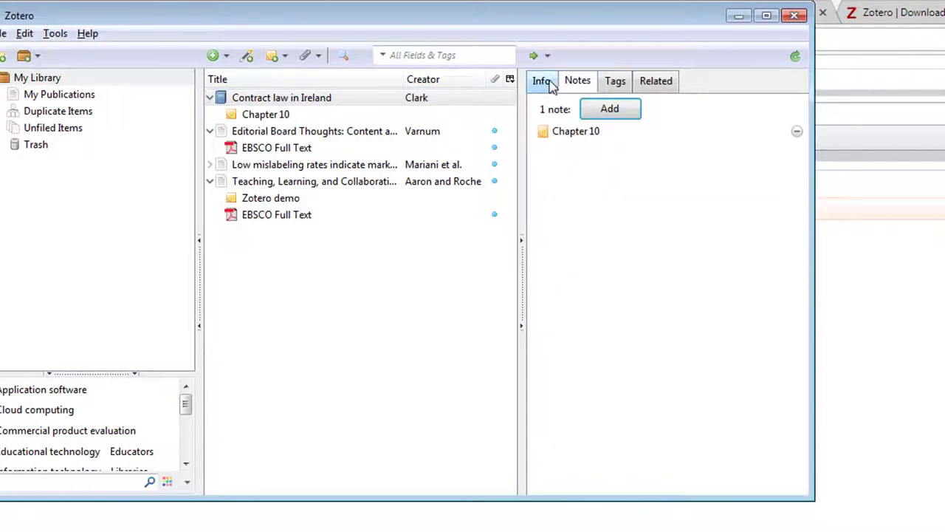
{"action": "left_click", "coordinate": [545, 83]}
{"action": "left_click", "coordinate": [568, 84]}
{"action": "left_click", "coordinate": [541, 84]}
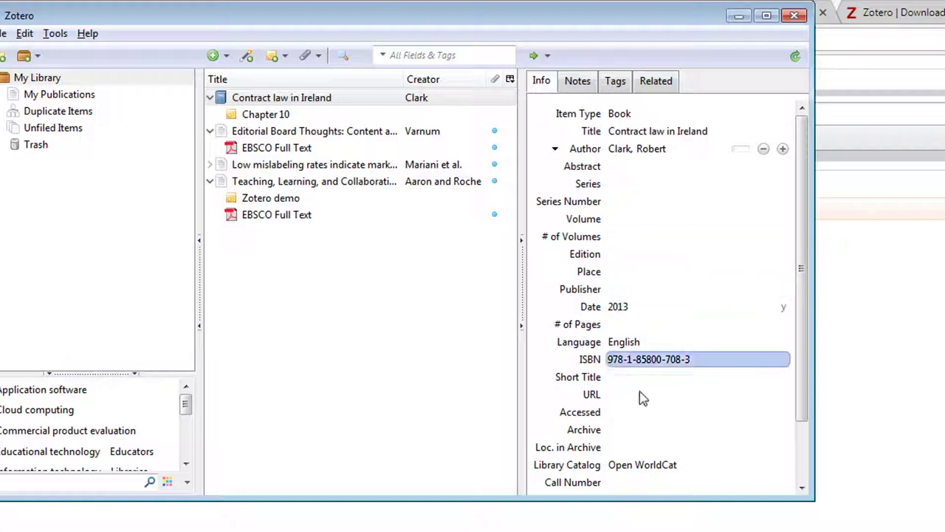
Fill in the book's Publisher in Zotero with "Thomson Reuters", copied from its WorldCat record.
{"action": "left_click", "coordinate": [626, 296]}
{"action": "left_click", "coordinate": [835, 211]}
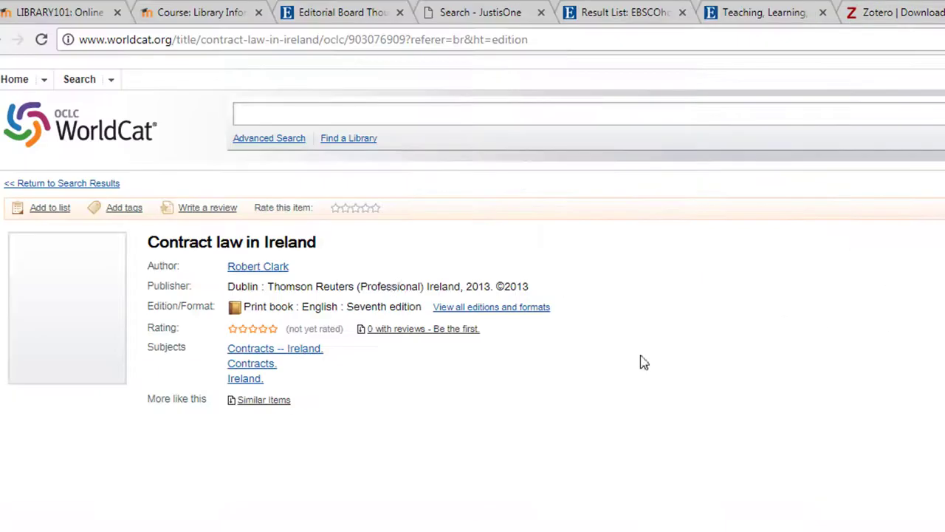
{"action": "scroll", "coordinate": [384, 449], "scroll_direction": "down", "scroll_amount": 4}
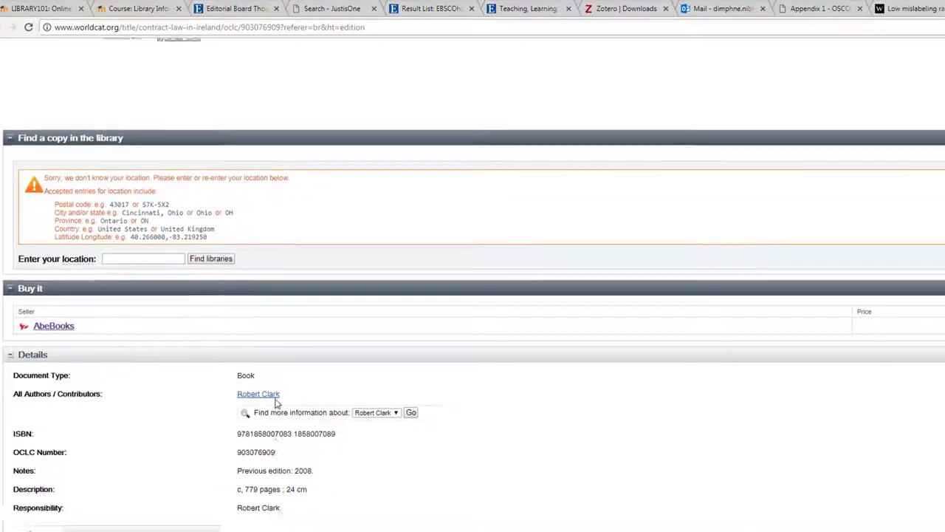
{"action": "scroll", "coordinate": [234, 348], "scroll_direction": "up", "scroll_amount": 4}
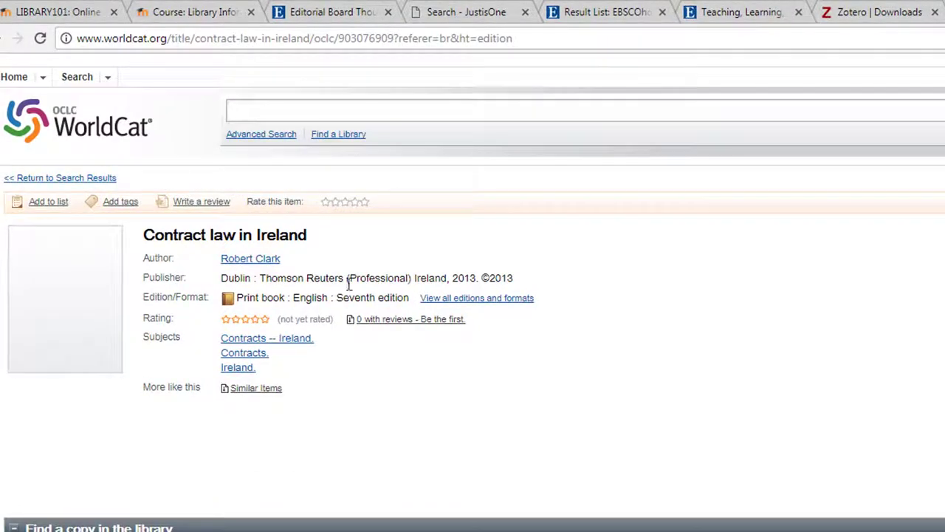
{"action": "left_click_drag", "start_coordinate": [345, 279], "coordinate": [262, 281]}
{"action": "key", "text": "ctrl+c"}
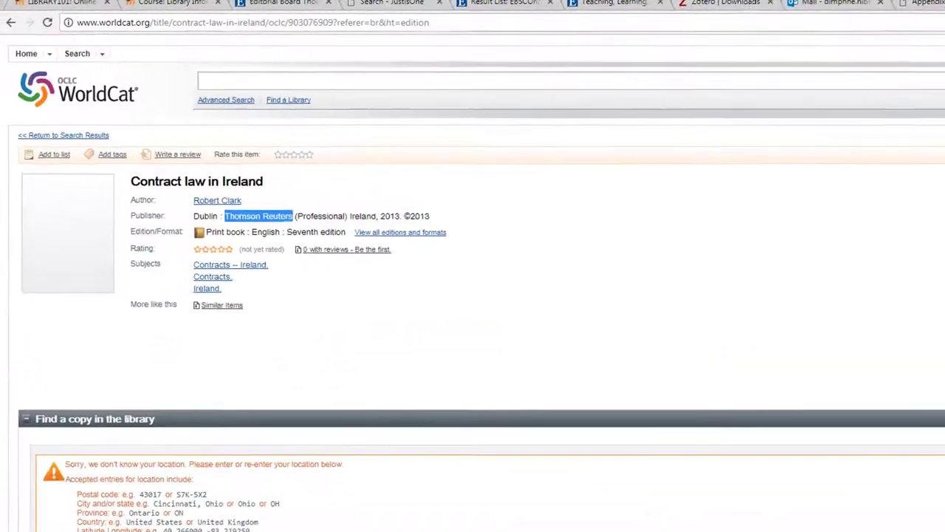
{"action": "key", "text": "alt+Tab"}
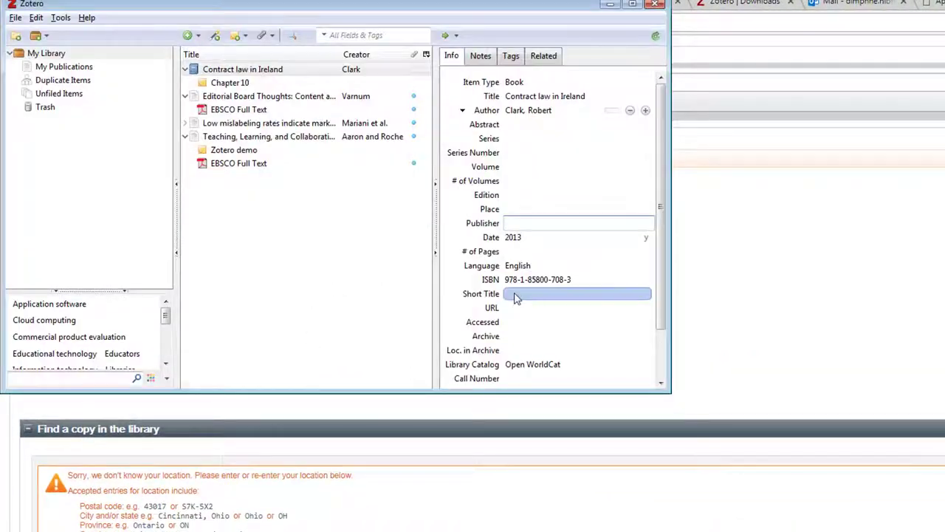
{"action": "key", "text": "ctrl+v"}
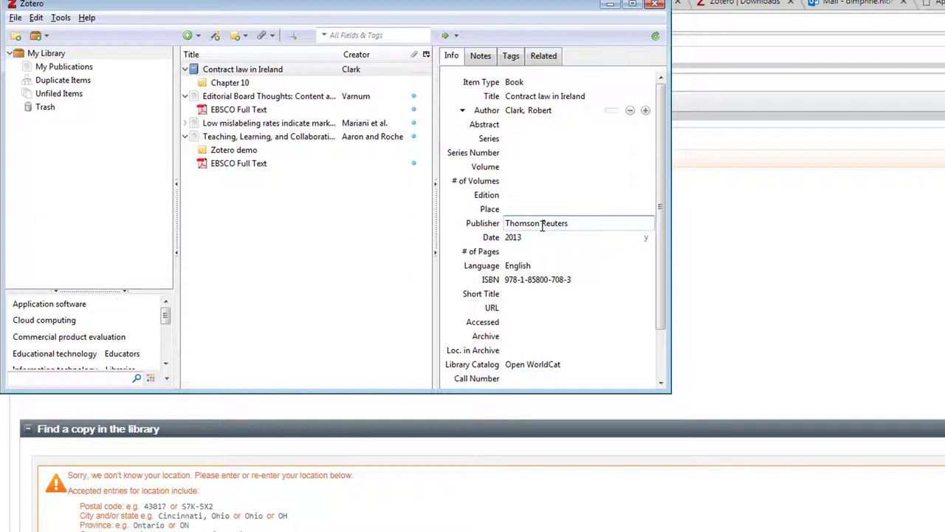
Fill in the Place of the "Contract law in Ireland" book with "Dublin".
{"action": "key", "text": "Return"}
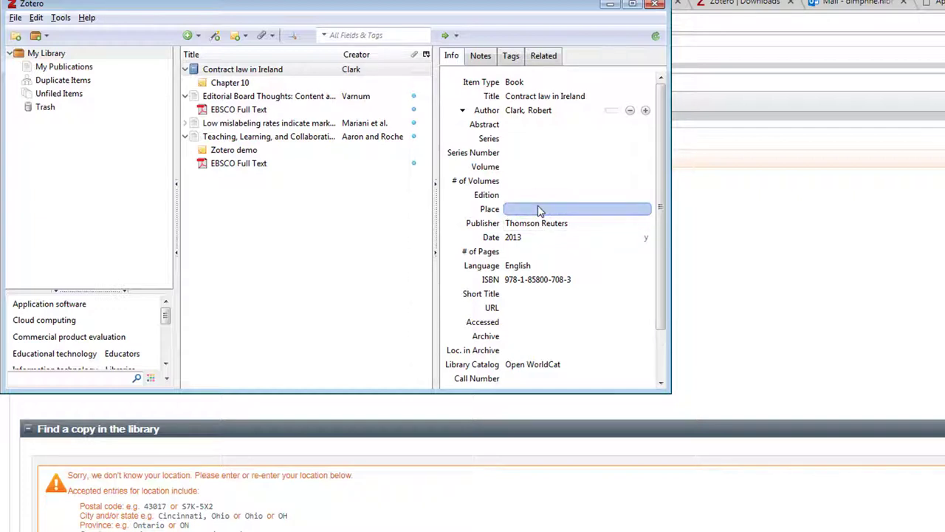
{"action": "left_click", "coordinate": [534, 207]}
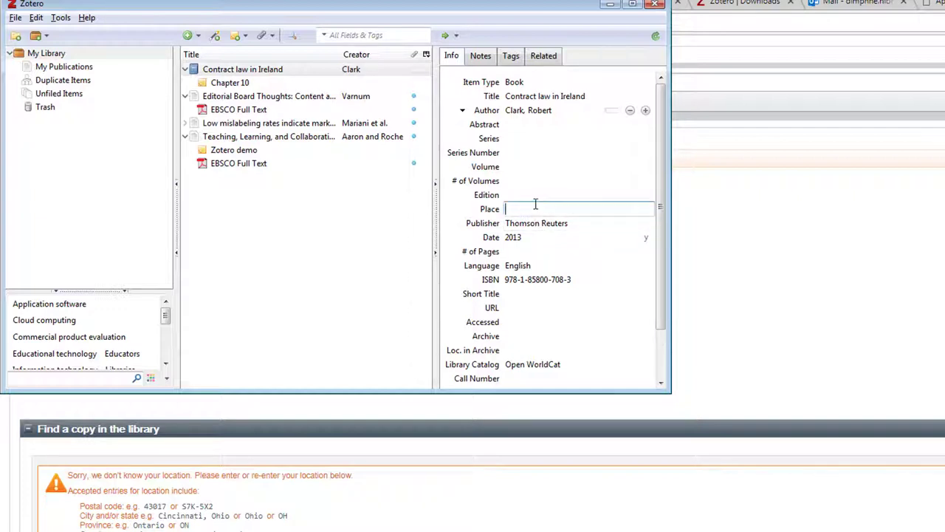
{"action": "type", "text": "Dublin"}
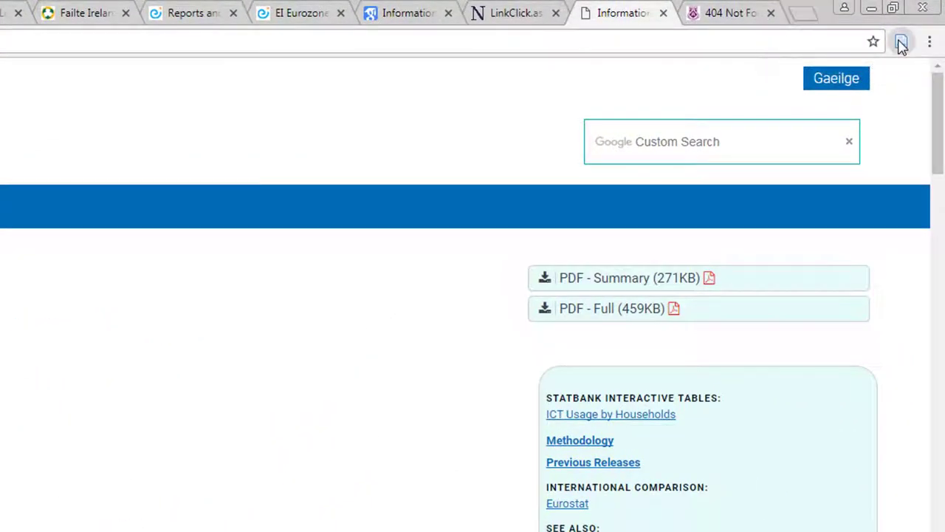
Save the CSO "Information Society Statistics - Households" web page to Zotero and check the new entry's title, URL and accessed date in an enlarged Zotero window.
{"action": "left_click", "coordinate": [902, 45]}
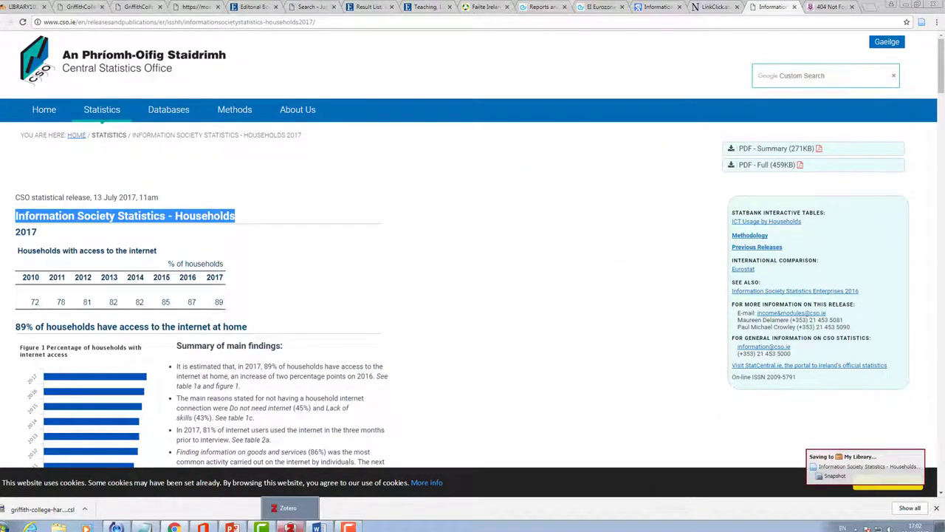
{"action": "left_click", "coordinate": [288, 507]}
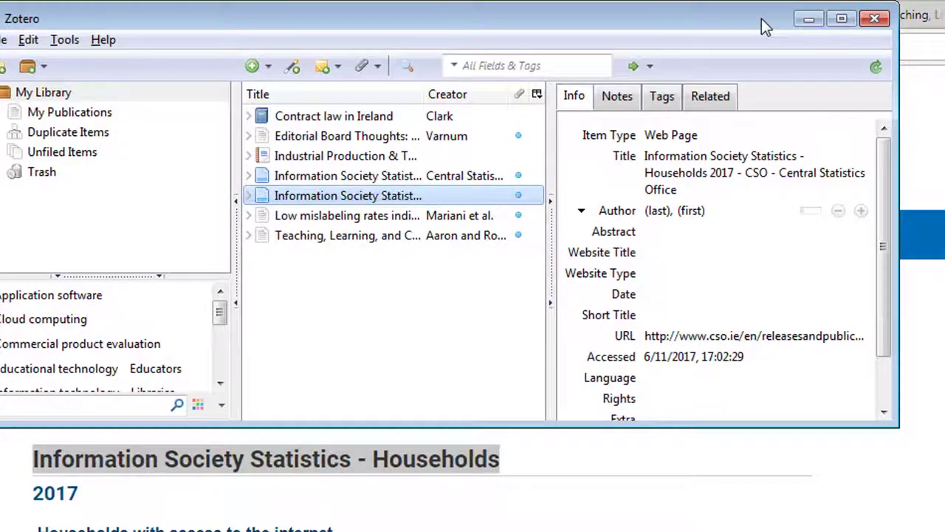
{"action": "left_click_drag", "start_coordinate": [713, 24], "coordinate": [936, 238]}
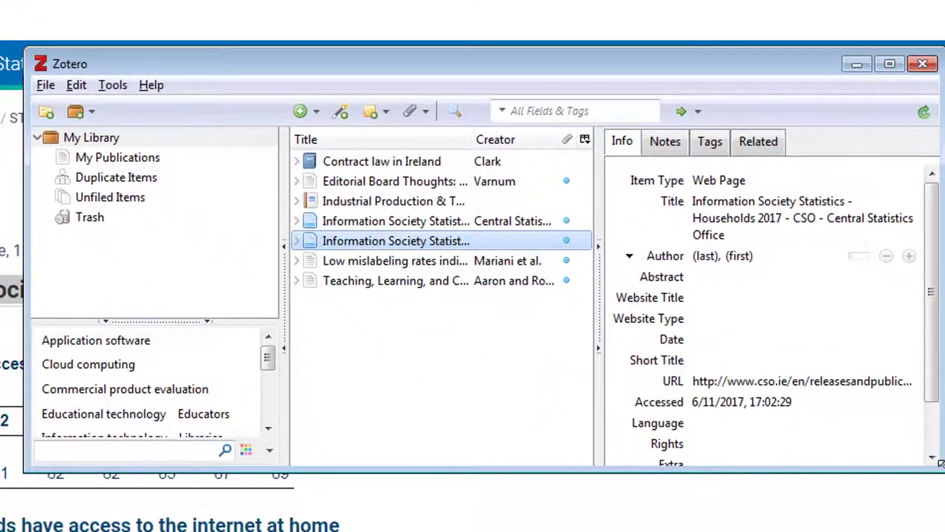
{"action": "left_click_drag", "start_coordinate": [940, 463], "coordinate": [944, 531]}
{"action": "left_click", "coordinate": [803, 218]}
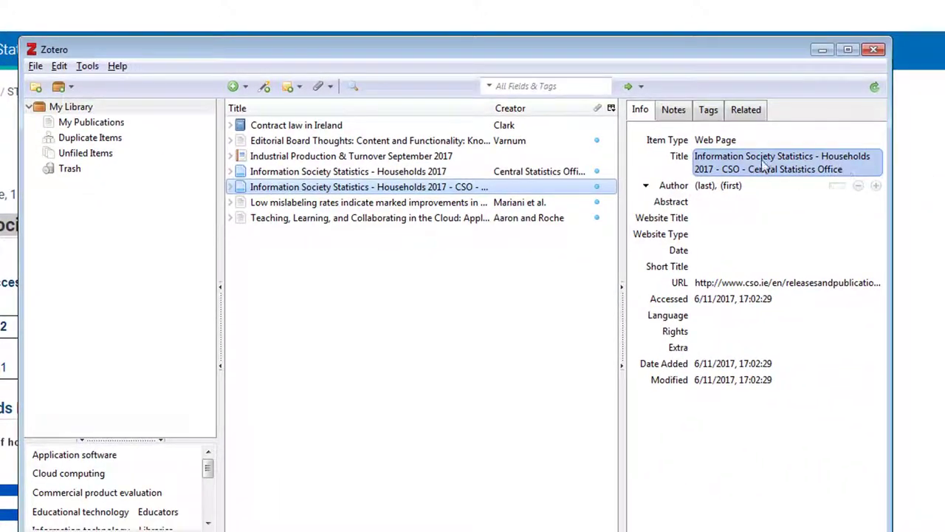
{"action": "left_click", "coordinate": [761, 266]}
{"action": "left_click", "coordinate": [784, 281]}
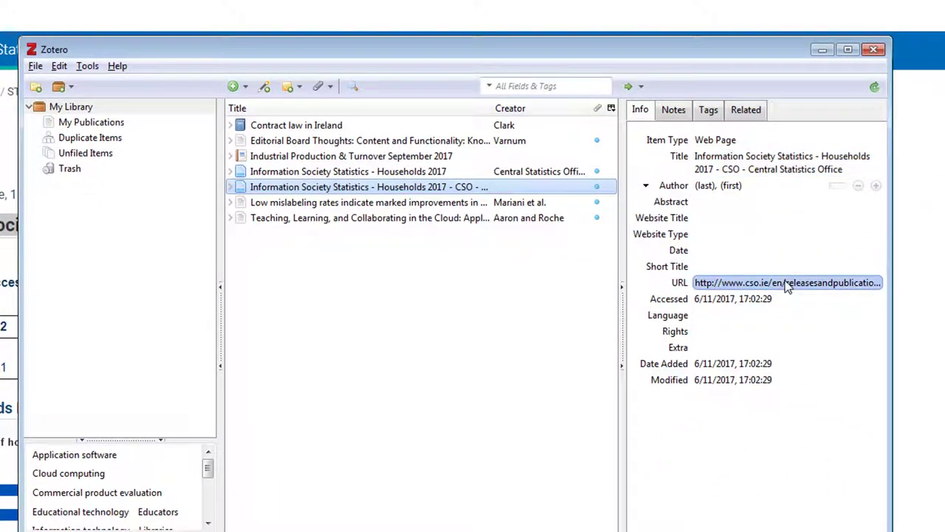
{"action": "left_click", "coordinate": [764, 299]}
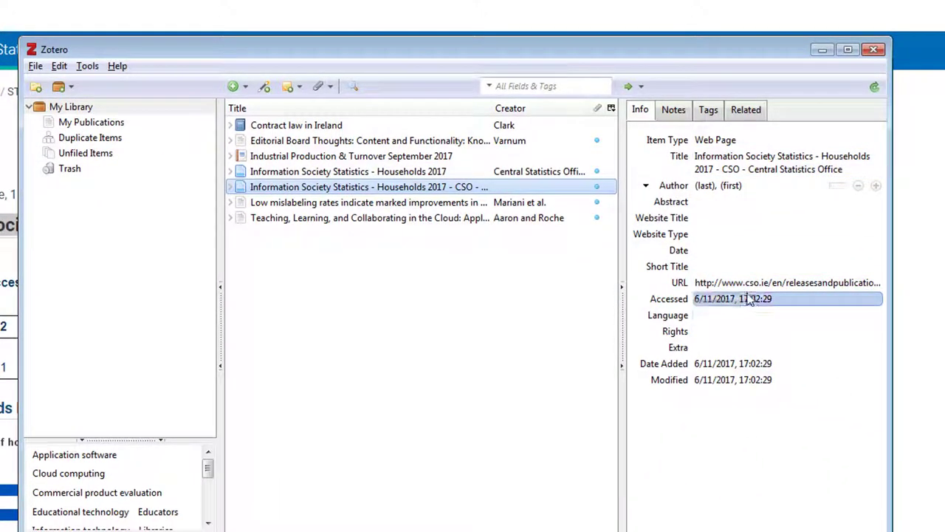
Shorten the web page entry's title to "Information Society Statistics - Households 2017" by removing the trailing "- CSO - Central Statistics Office".
{"action": "left_click", "coordinate": [827, 157]}
{"action": "left_click", "coordinate": [844, 169]}
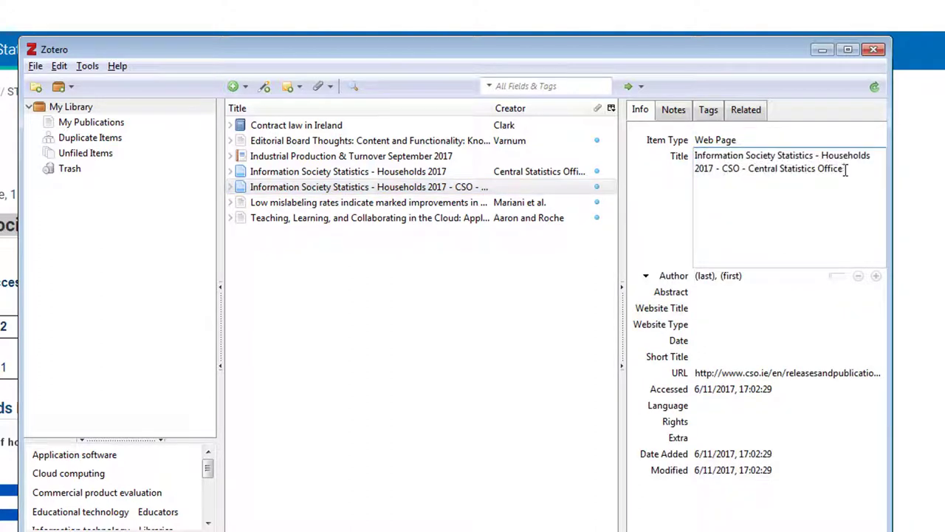
{"action": "left_click_drag", "start_coordinate": [844, 168], "coordinate": [715, 168]}
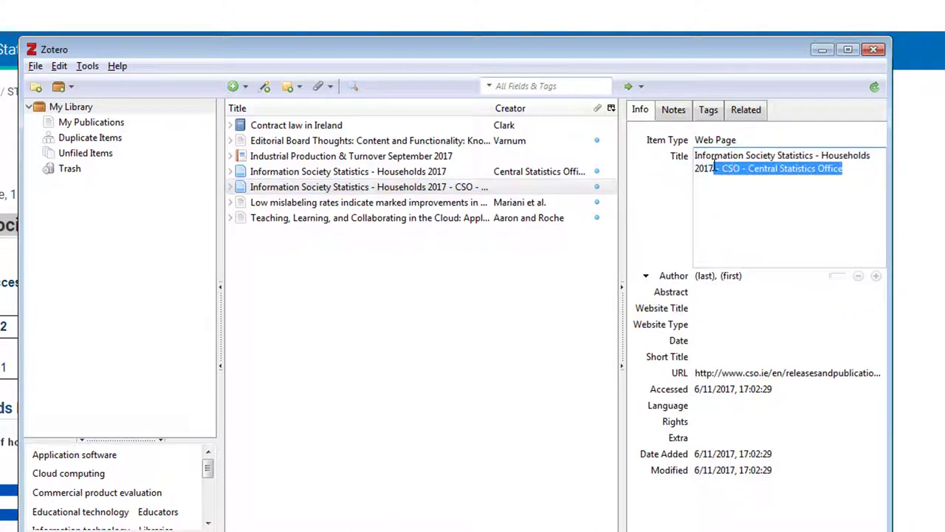
{"action": "key", "text": "BackSpace"}
{"action": "key", "text": "Return"}
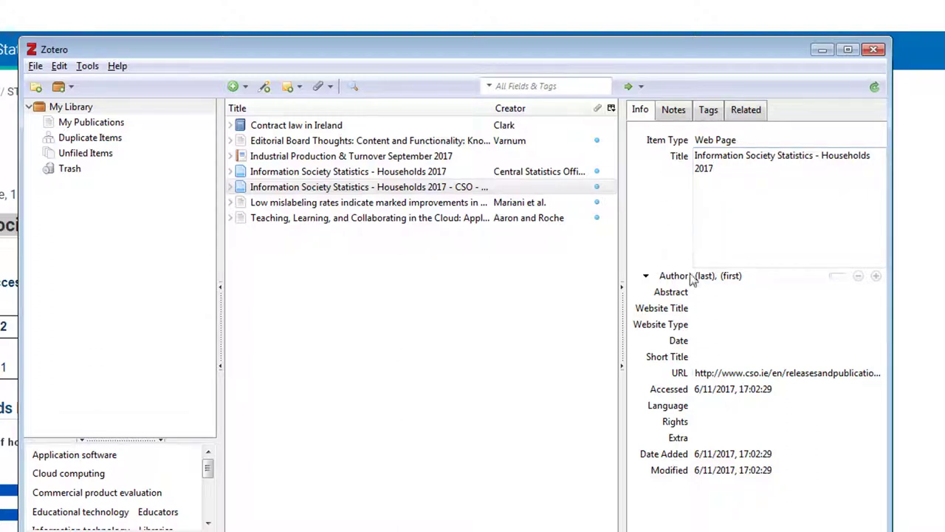
Enter "Central Statistics Office" as the last name of the web page entry's author.
{"action": "left_click", "coordinate": [698, 186]}
{"action": "left_click", "coordinate": [704, 187]}
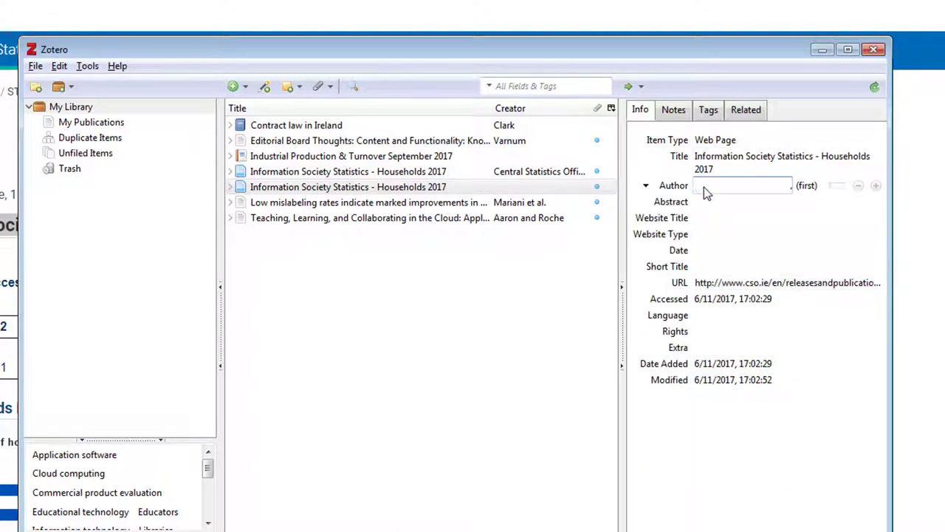
{"action": "type", "text": "Central Statistics Office"}
{"action": "key", "text": "BackSpace"}
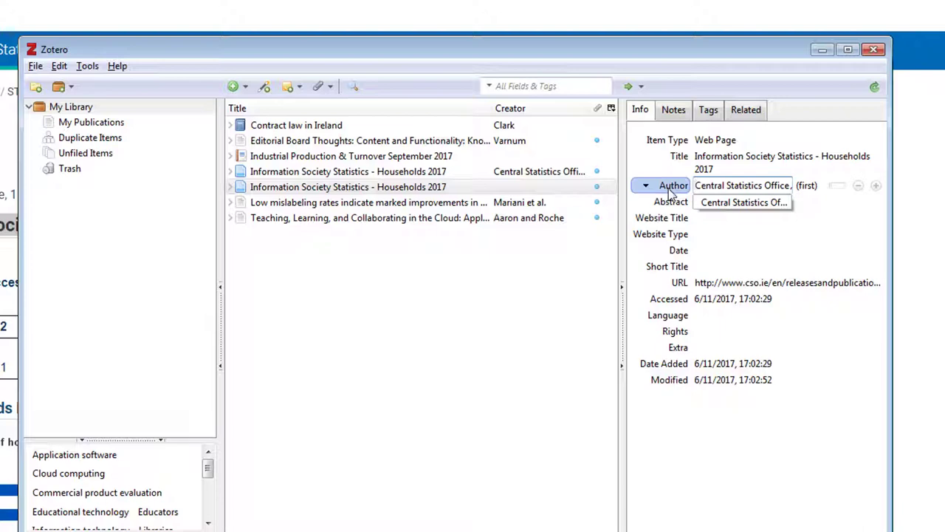
Set the web page entry's Date to 2017.
{"action": "left_click", "coordinate": [856, 251]}
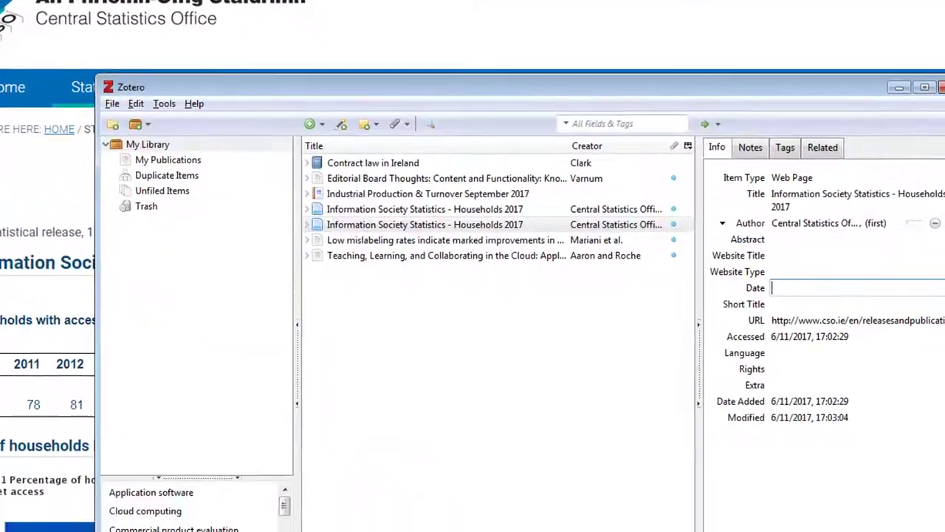
{"action": "type", "text": "2017"}
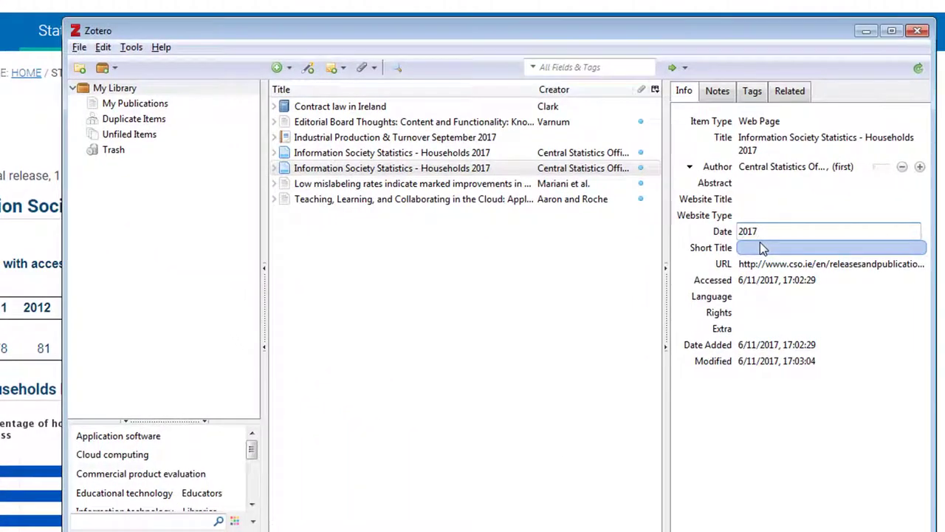
{"action": "key", "text": "Return"}
Move the older duplicate of "Information Society Statistics - Households 2017", dated 2011, to the trash.
{"action": "left_click", "coordinate": [485, 155]}
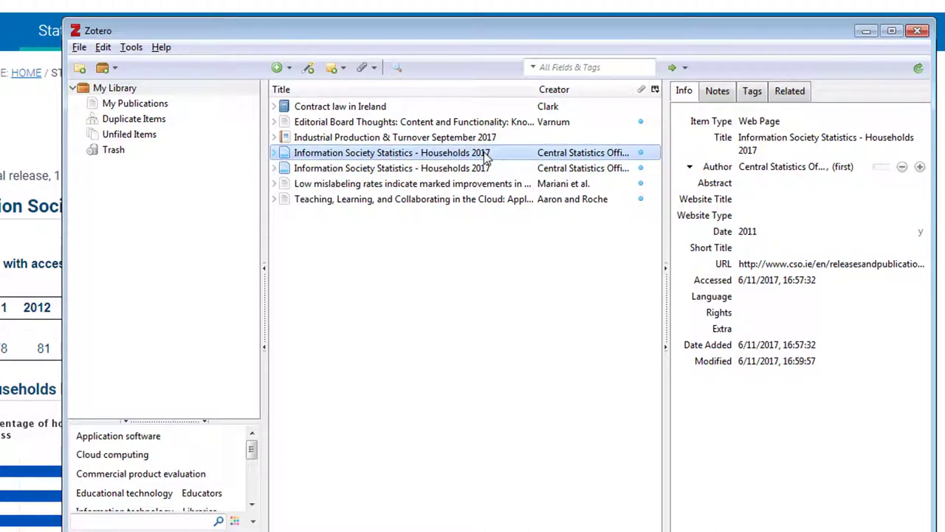
{"action": "key", "text": "Delete"}
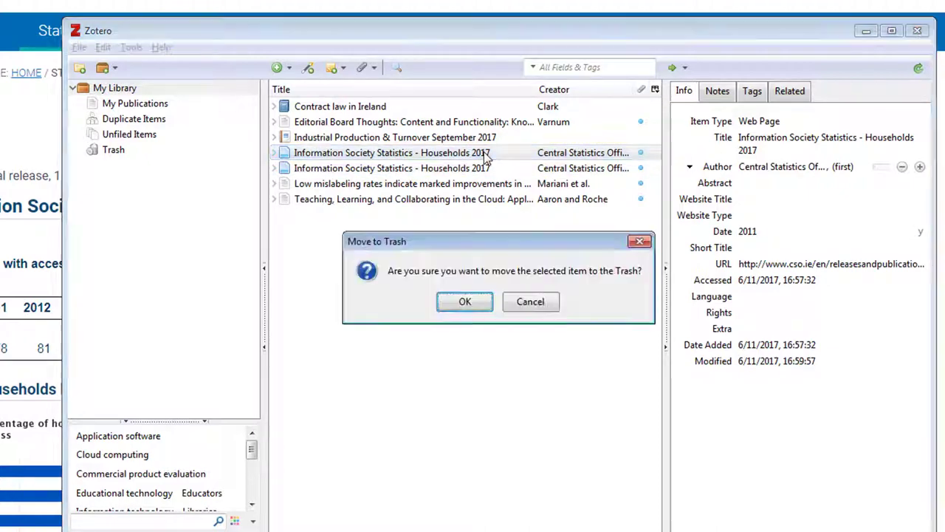
{"action": "left_click", "coordinate": [465, 302]}
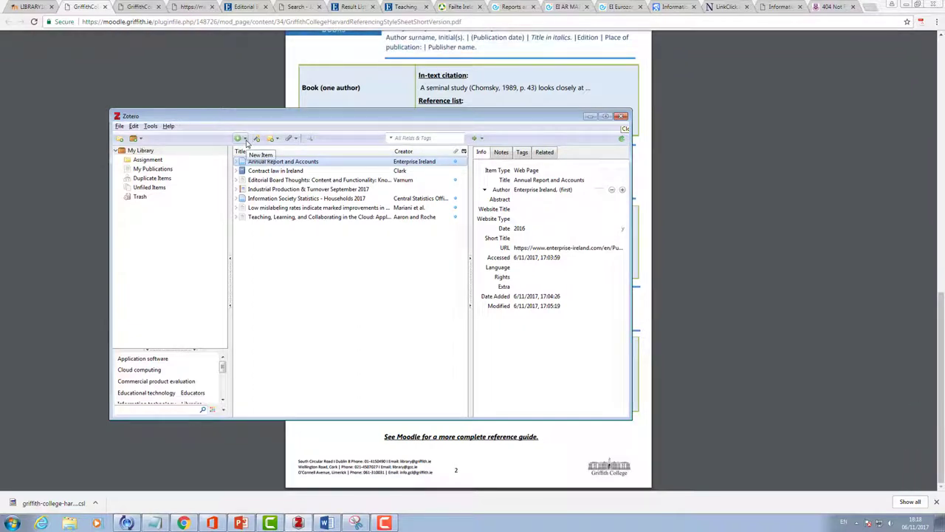
Create three blank items manually in the Zotero library: an Artwork, a Book Section and a Blog Post.
{"action": "left_click", "coordinate": [246, 139]}
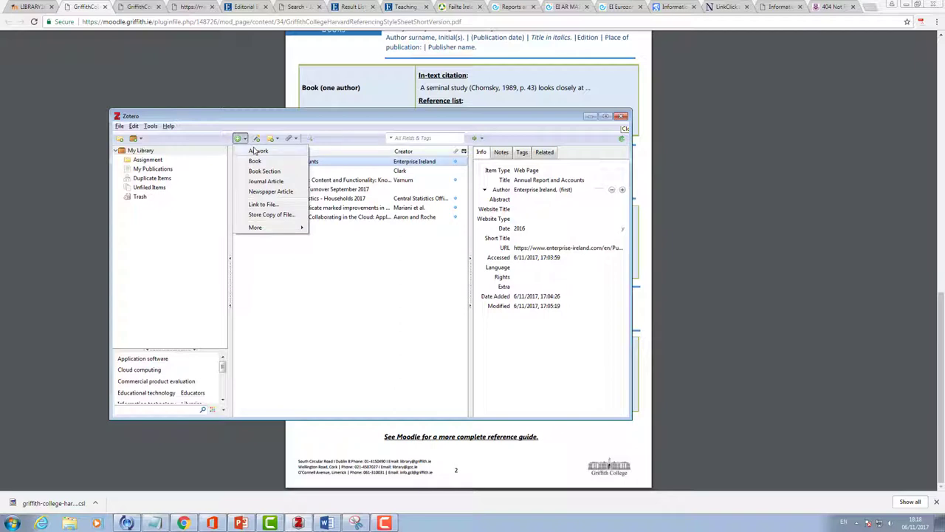
{"action": "left_click", "coordinate": [255, 151]}
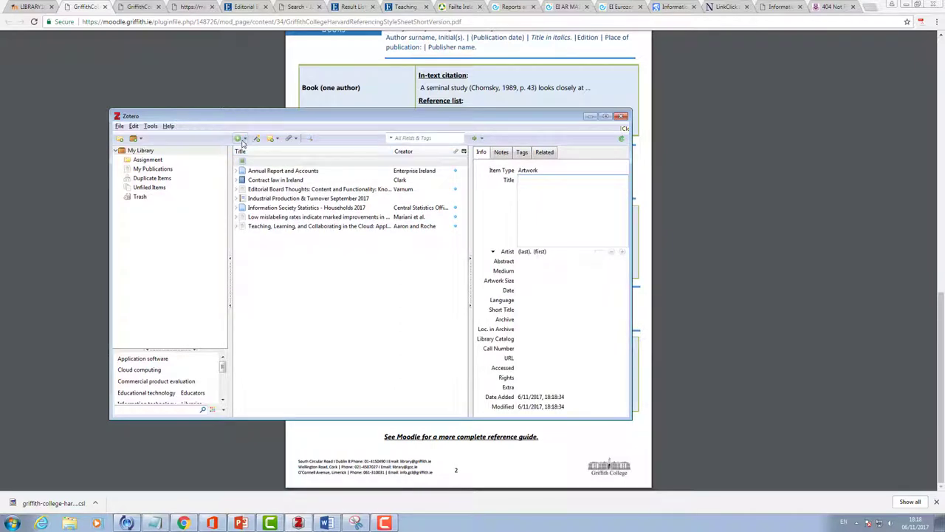
{"action": "left_click", "coordinate": [244, 141]}
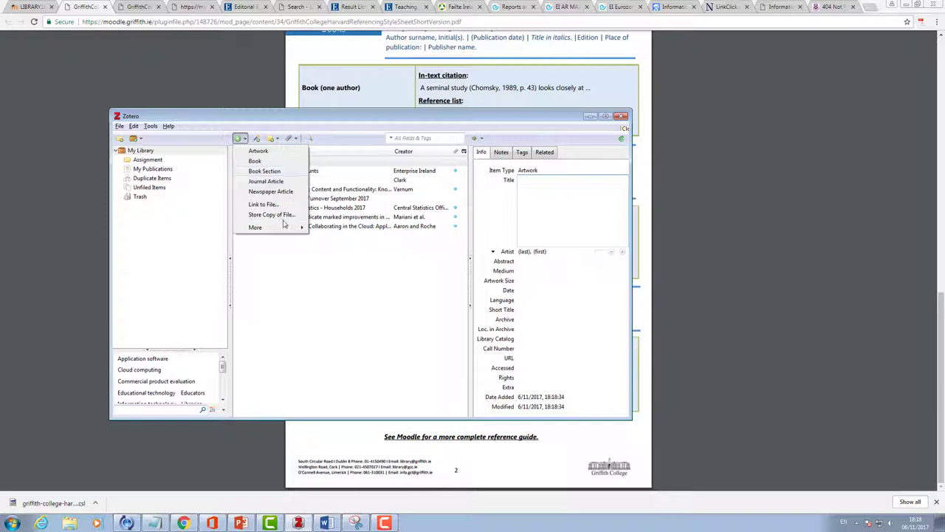
{"action": "left_click", "coordinate": [264, 172]}
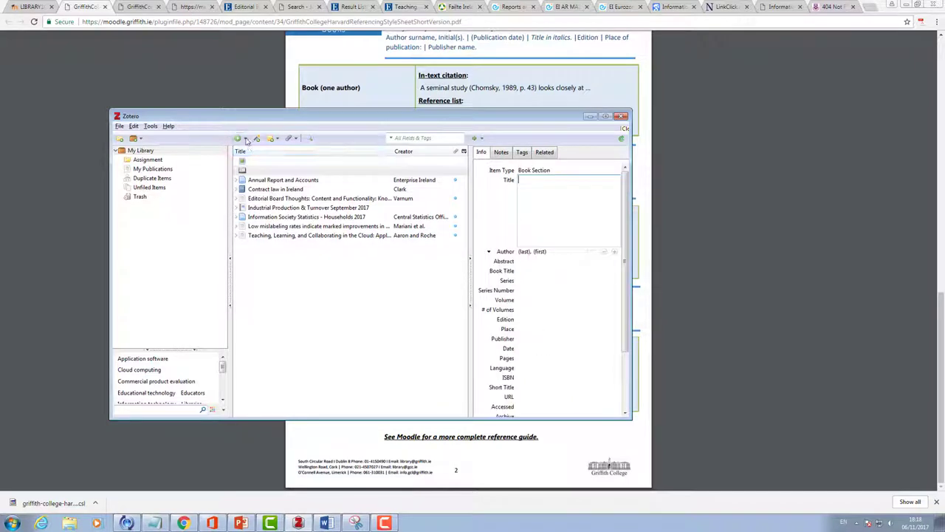
{"action": "left_click", "coordinate": [239, 138]}
{"action": "mouse_move", "coordinate": [277, 230]}
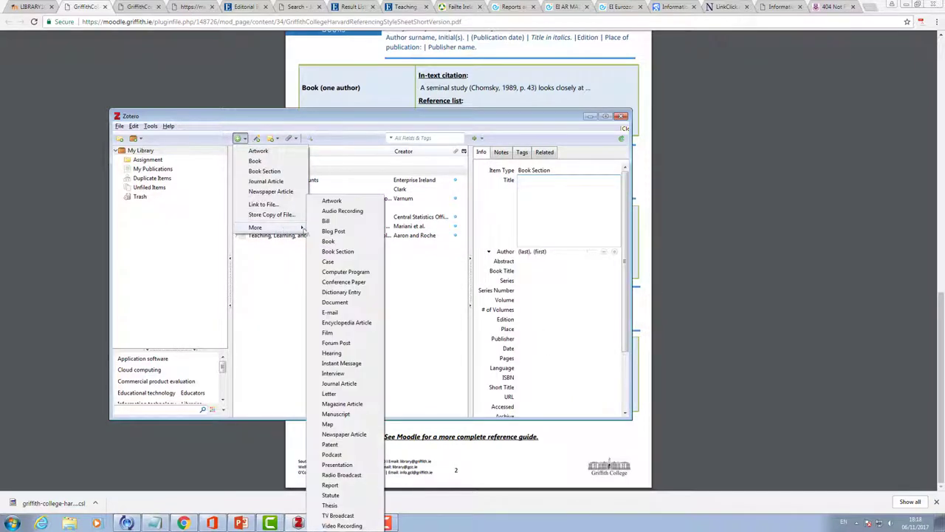
{"action": "left_click", "coordinate": [348, 233]}
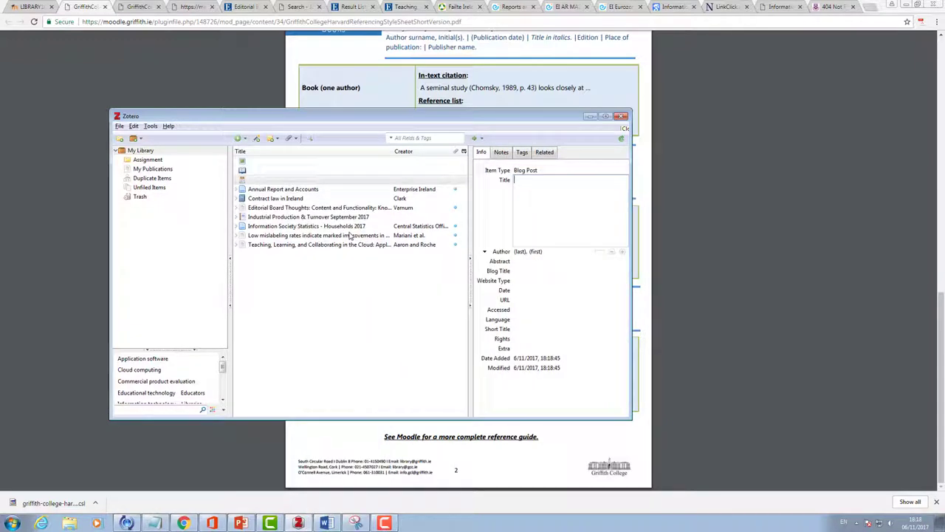